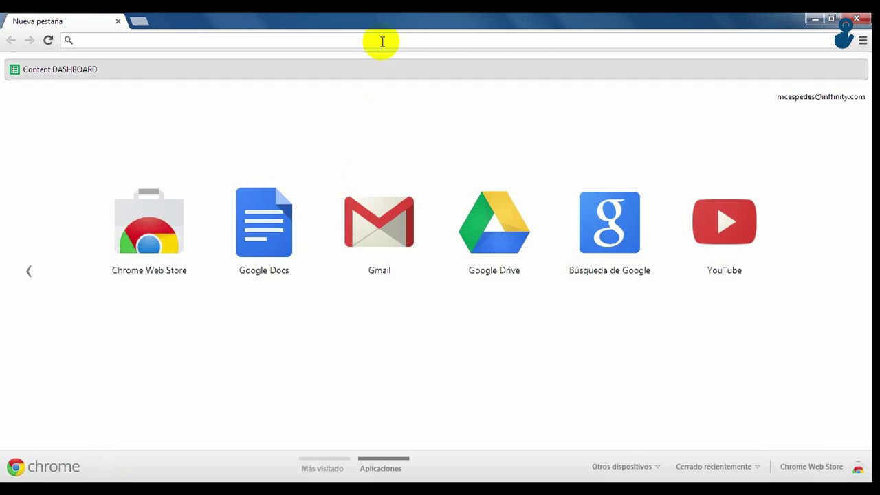
{"action": "type", "text": "www.toggl"}
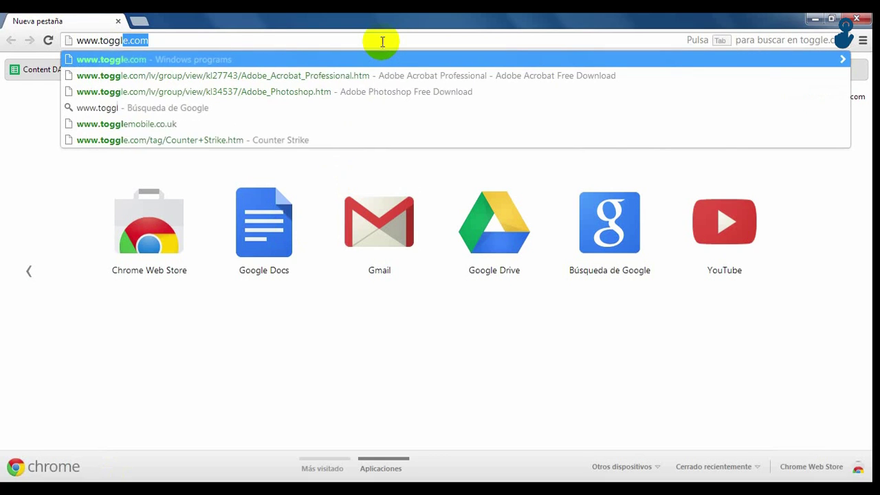
{"action": "type", "text": "e.com"}
{"action": "key", "text": "Return"}
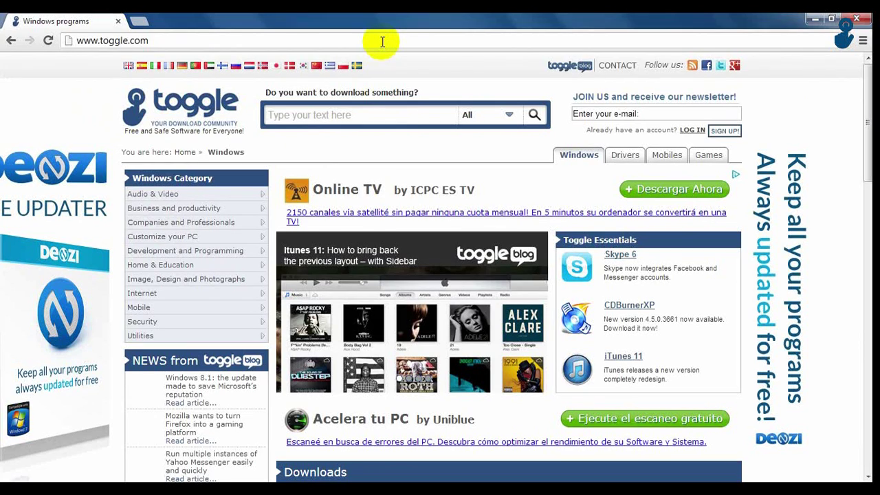
Step: Search Toggle.com for 'Microsoft Publisher' and open the Microsoft Office Publisher 2010 download page
{"action": "left_click", "coordinate": [368, 114]}
{"action": "type", "text": "Mi"}
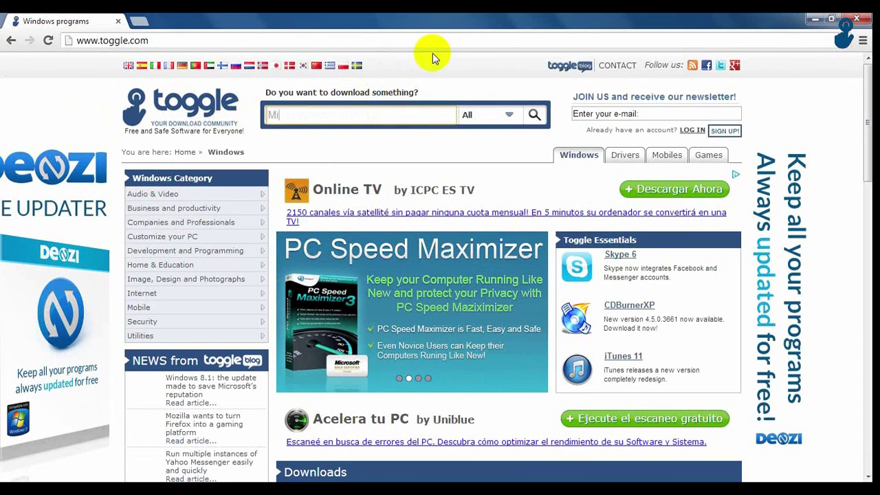
{"action": "type", "text": "crosoft Publisher"}
{"action": "key", "text": "Return"}
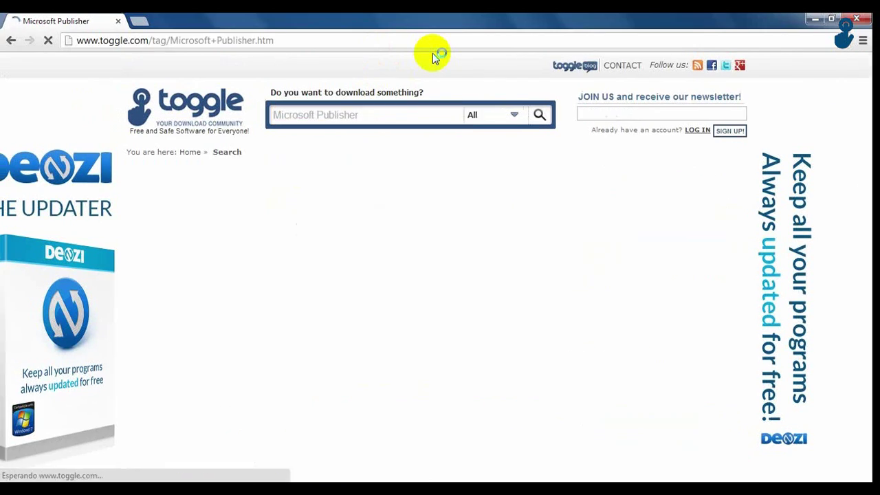
{"action": "left_click", "coordinate": [208, 197]}
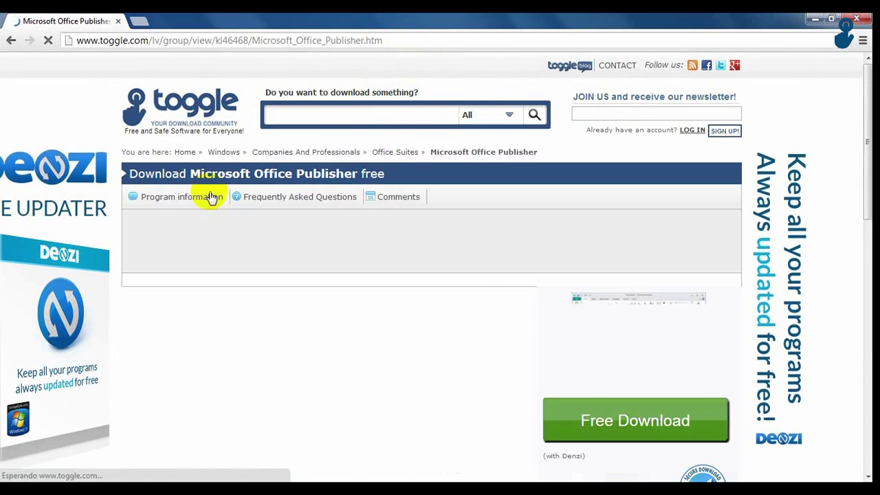
{"action": "left_click_drag", "start_coordinate": [864, 78], "coordinate": [864, 159]}
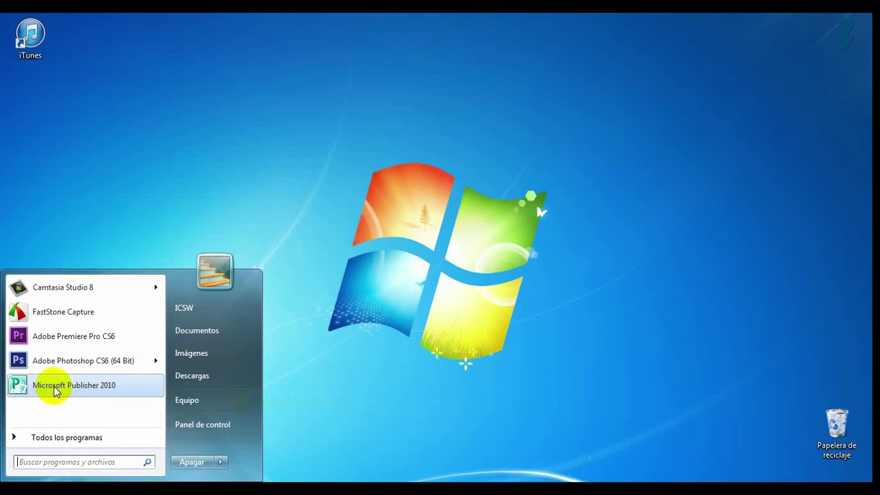
Step: Launch Microsoft Publisher 2010 from the Start menu and maximize its window
{"action": "left_click", "coordinate": [55, 388]}
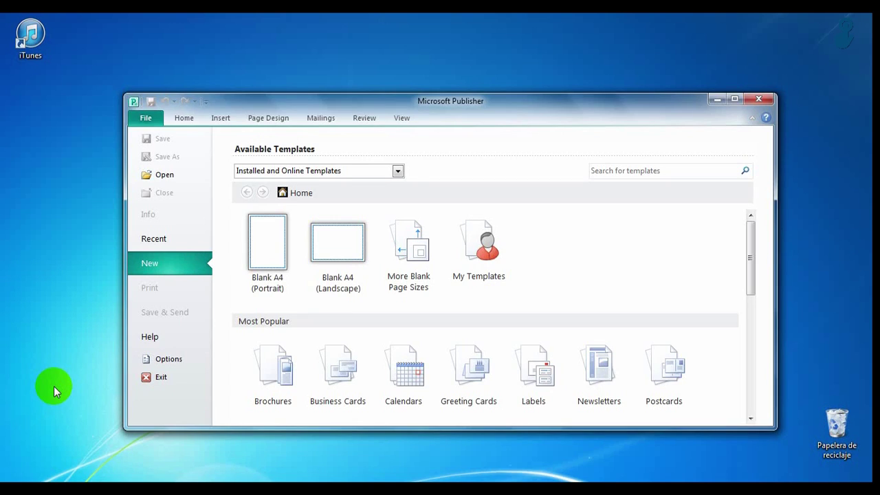
{"action": "left_click", "coordinate": [353, 283]}
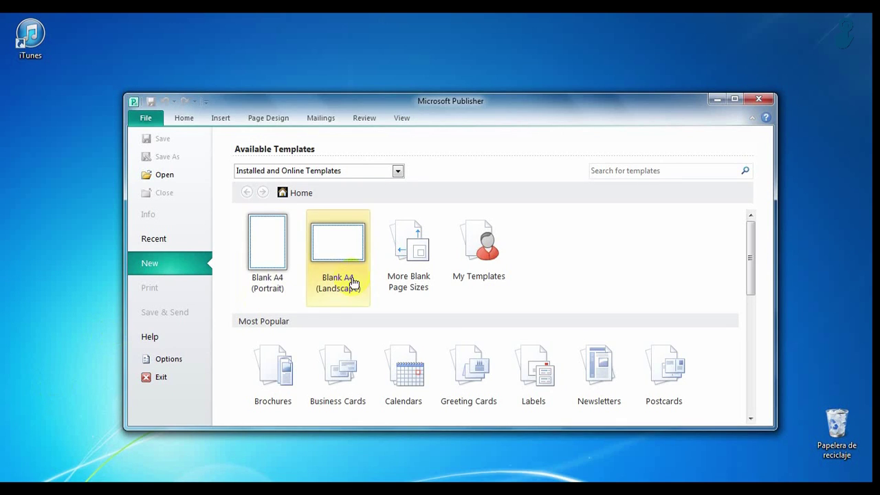
{"action": "left_click", "coordinate": [734, 100]}
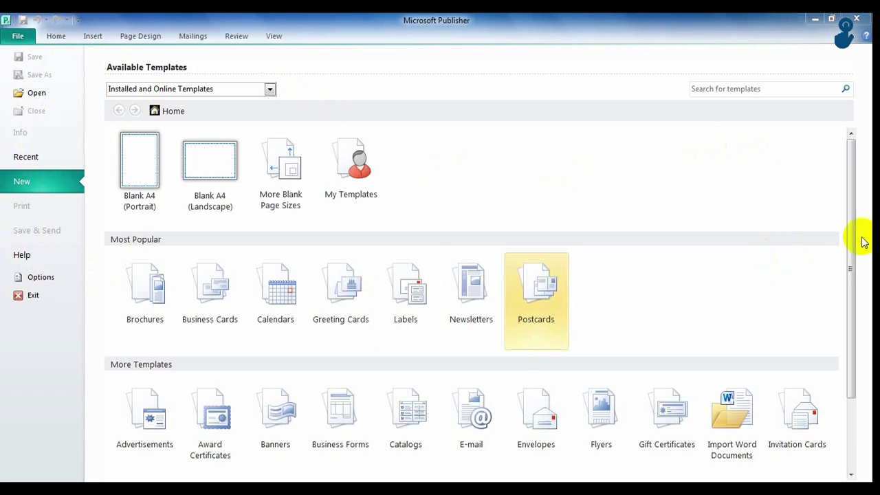
{"action": "mouse_move", "coordinate": [848, 261]}
{"action": "left_mouse_down"}
{"action": "mouse_move", "coordinate": [850, 329]}
{"action": "mouse_move", "coordinate": [843, 214]}
{"action": "left_mouse_up"}
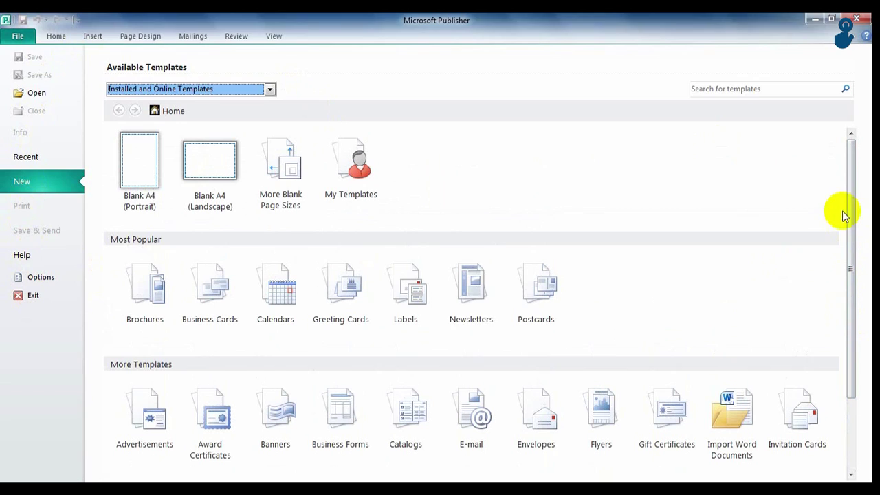
{"action": "left_click", "coordinate": [337, 139]}
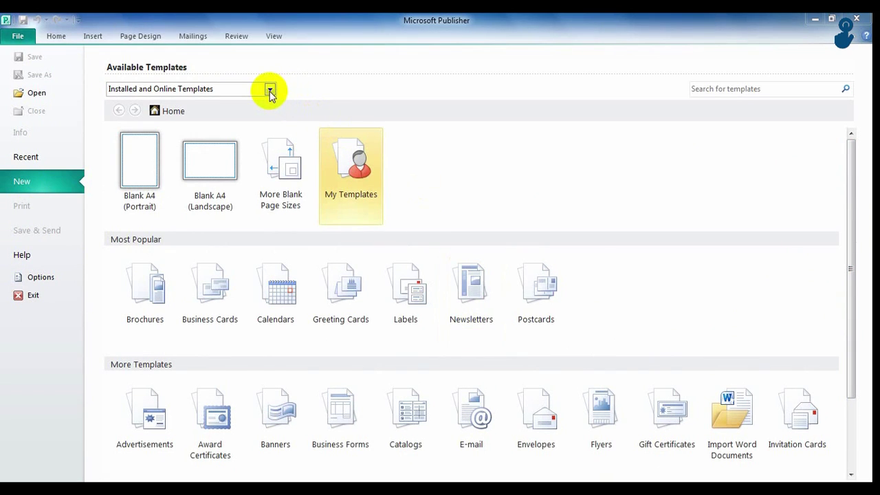
{"action": "left_click", "coordinate": [269, 90]}
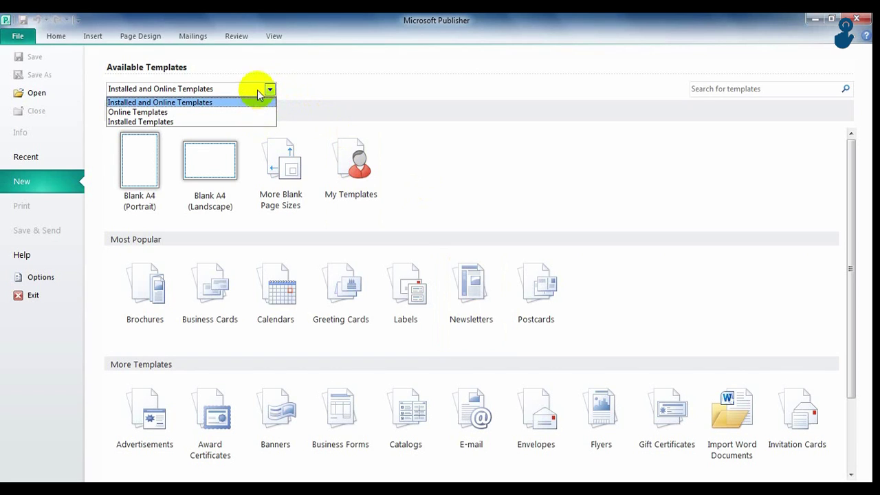
{"action": "left_click", "coordinate": [256, 88]}
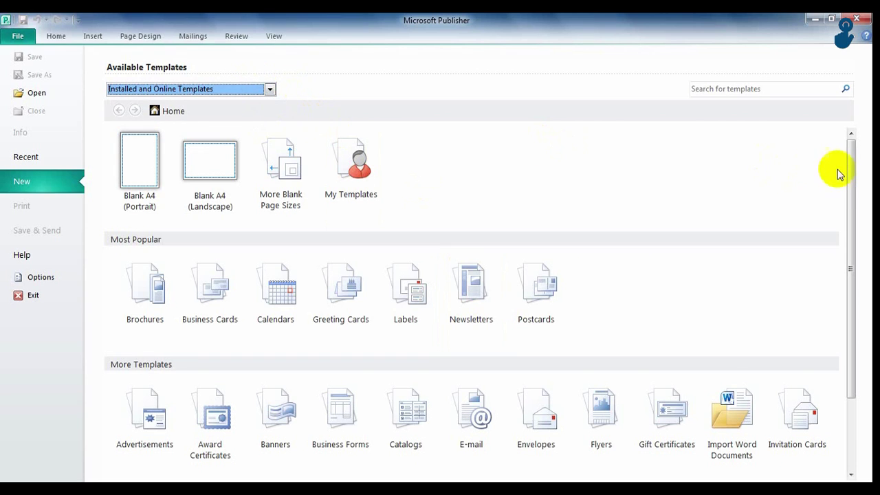
{"action": "left_click_drag", "start_coordinate": [850, 177], "coordinate": [855, 254]}
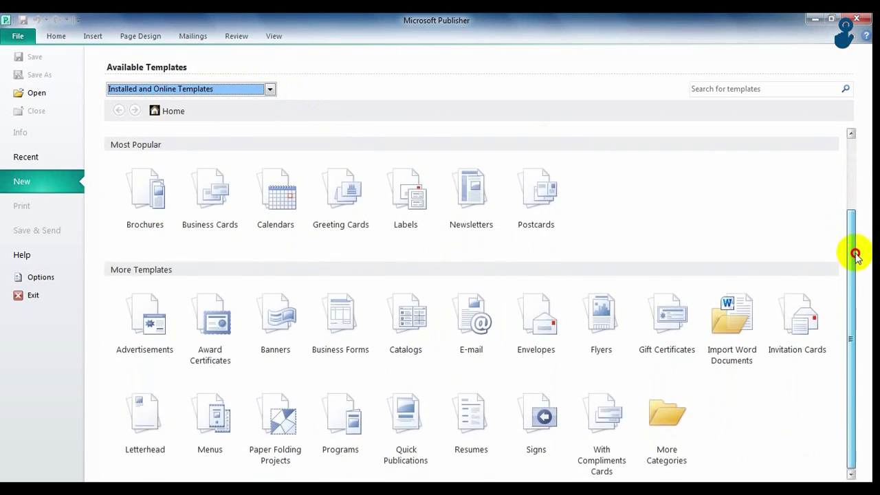
Step: Choose the Fall design from the installed Newsletter templates
{"action": "left_click", "coordinate": [471, 185]}
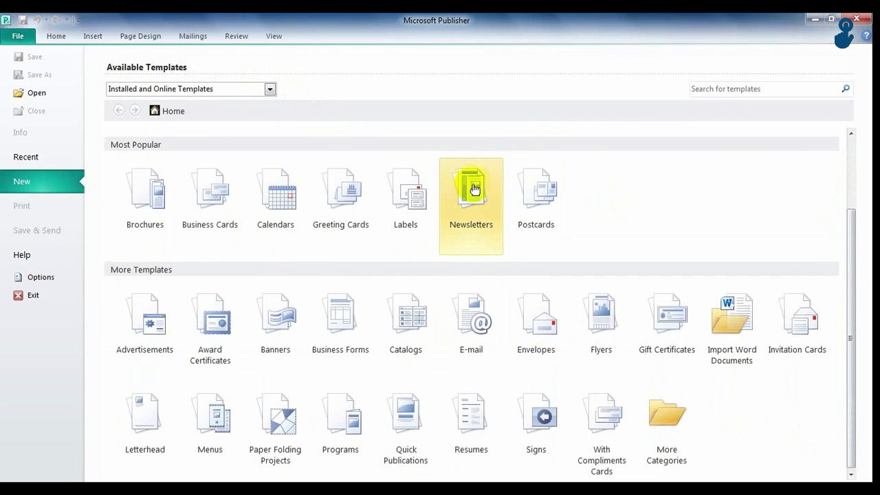
{"action": "left_click", "coordinate": [474, 189]}
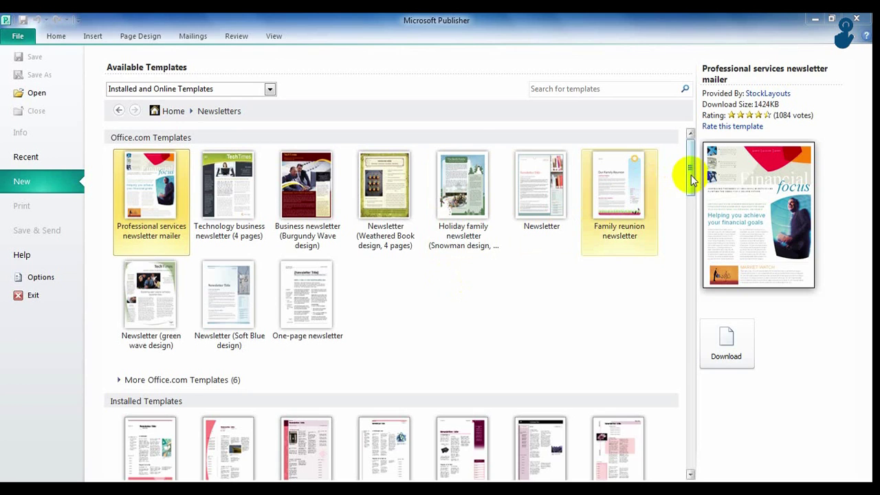
{"action": "mouse_move", "coordinate": [692, 180]}
{"action": "left_mouse_down"}
{"action": "mouse_move", "coordinate": [688, 249]}
{"action": "mouse_move", "coordinate": [702, 407]}
{"action": "mouse_move", "coordinate": [692, 285]}
{"action": "left_mouse_up"}
{"action": "left_click", "coordinate": [620, 269]}
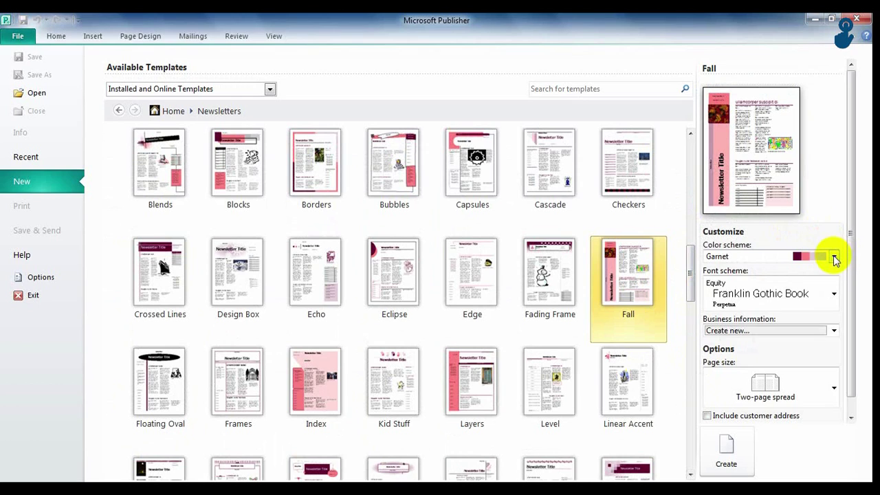
Step: Apply the Meadow colour scheme and Foundation font scheme to the Fall newsletter
{"action": "left_click", "coordinate": [833, 256]}
{"action": "left_click", "coordinate": [767, 318]}
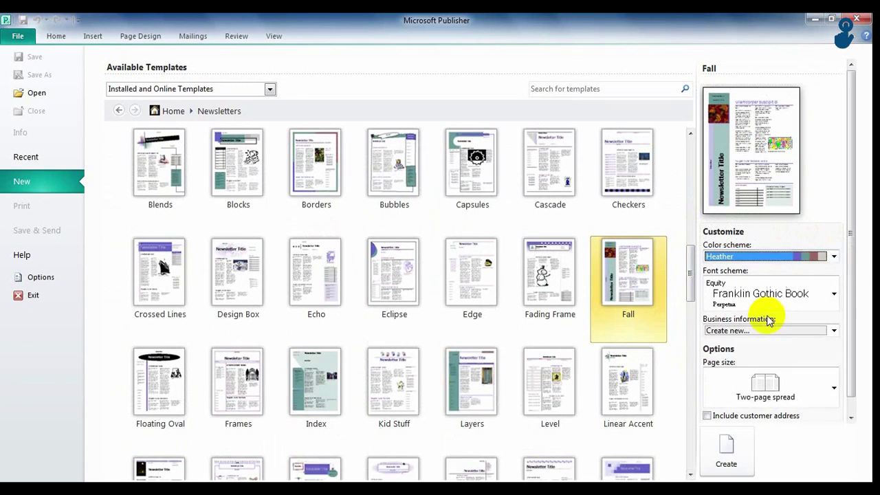
{"action": "left_click", "coordinate": [832, 257]}
{"action": "left_click", "coordinate": [746, 351]}
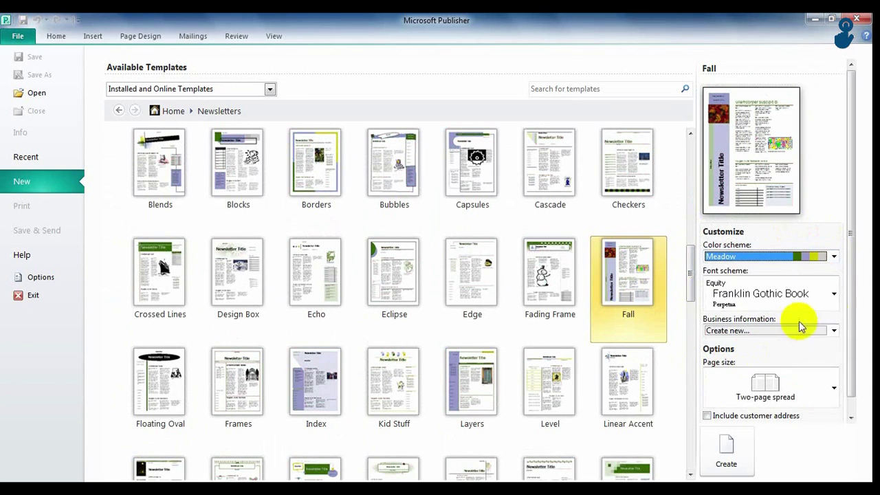
{"action": "left_click", "coordinate": [834, 294]}
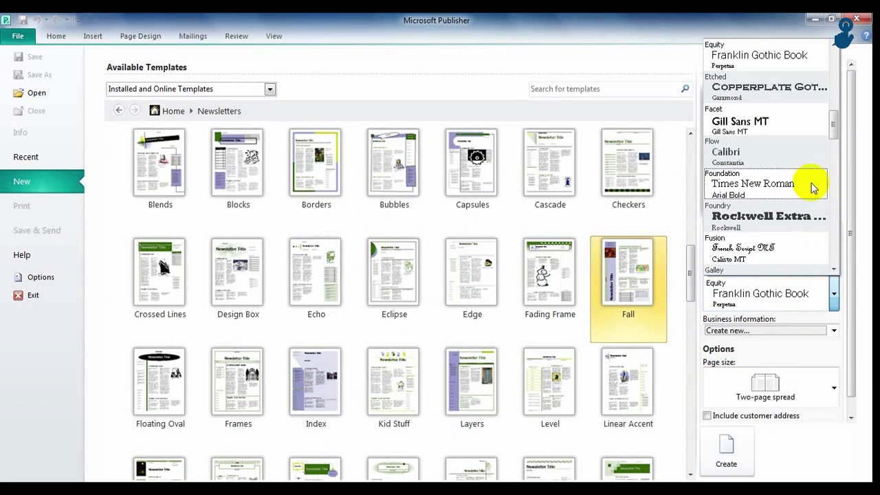
{"action": "left_click", "coordinate": [812, 187]}
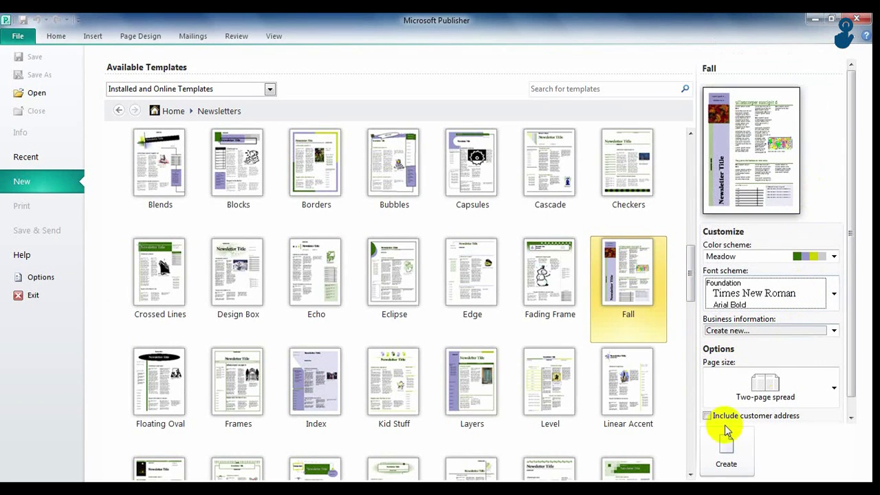
Step: Create the Fall newsletter, then view page 4 and the pages 2–3 spread
{"action": "left_click", "coordinate": [715, 465]}
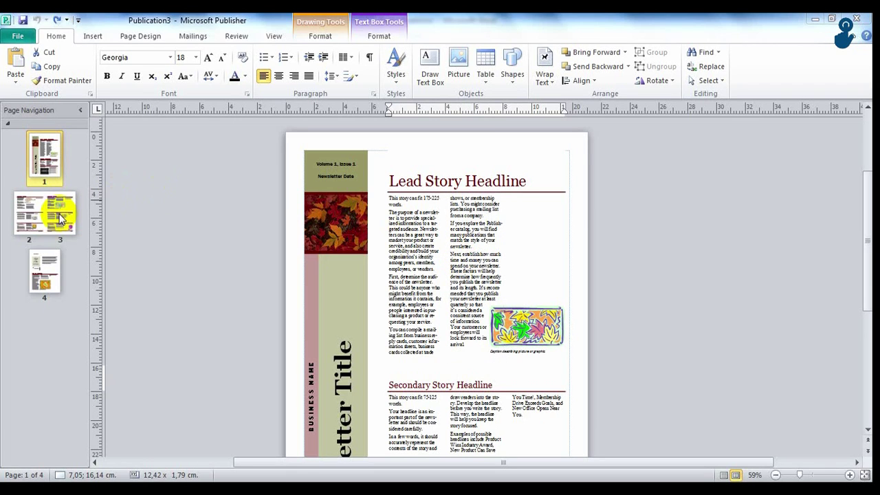
{"action": "left_click", "coordinate": [45, 267]}
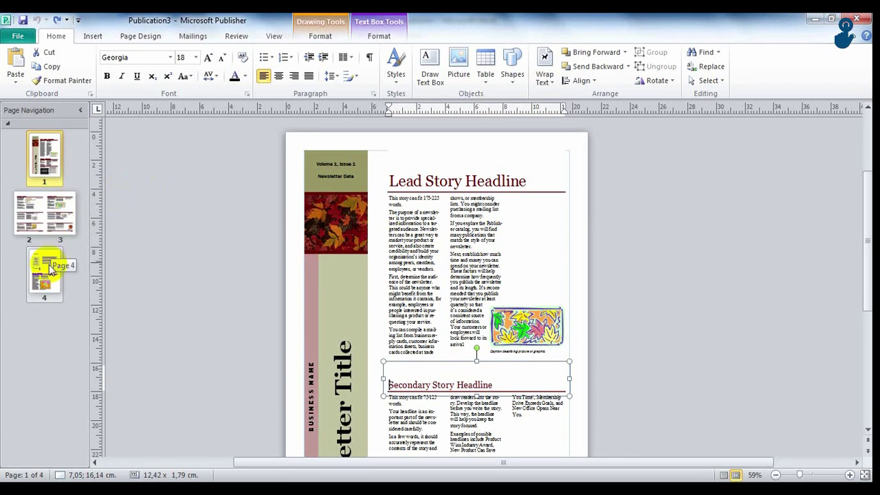
{"action": "left_click", "coordinate": [49, 232]}
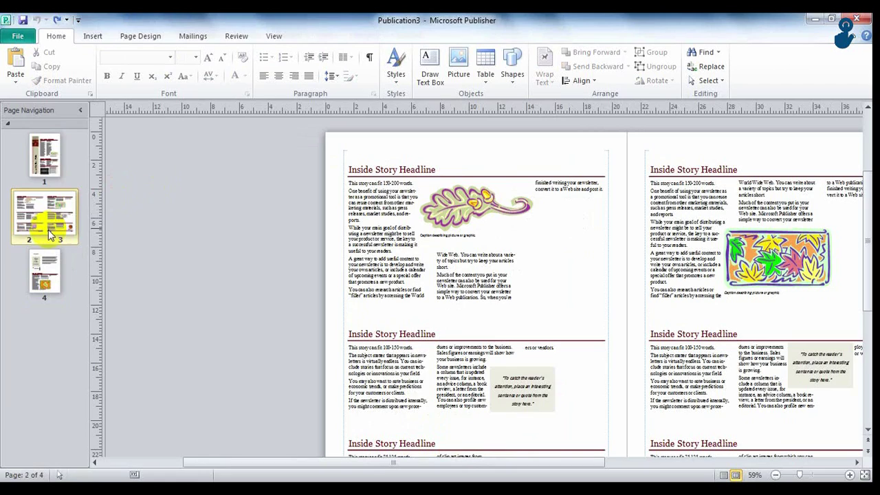
{"action": "left_click", "coordinate": [59, 160]}
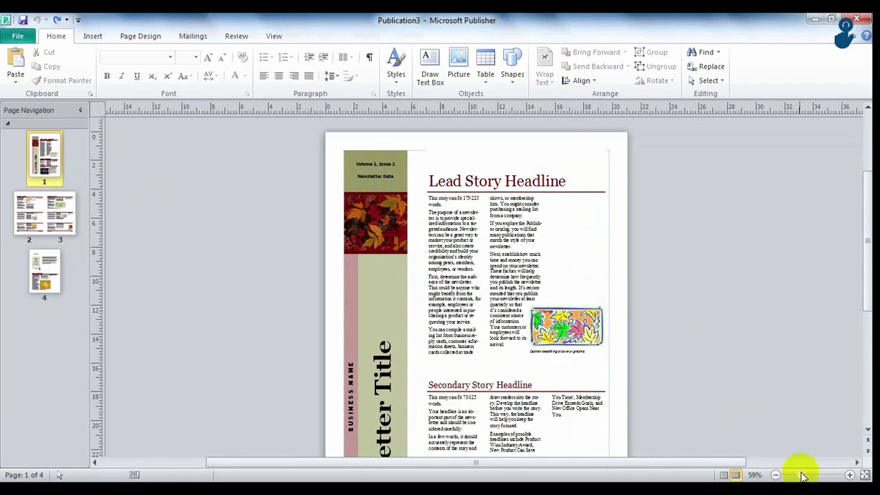
{"action": "left_click_drag", "start_coordinate": [801, 474], "coordinate": [812, 474]}
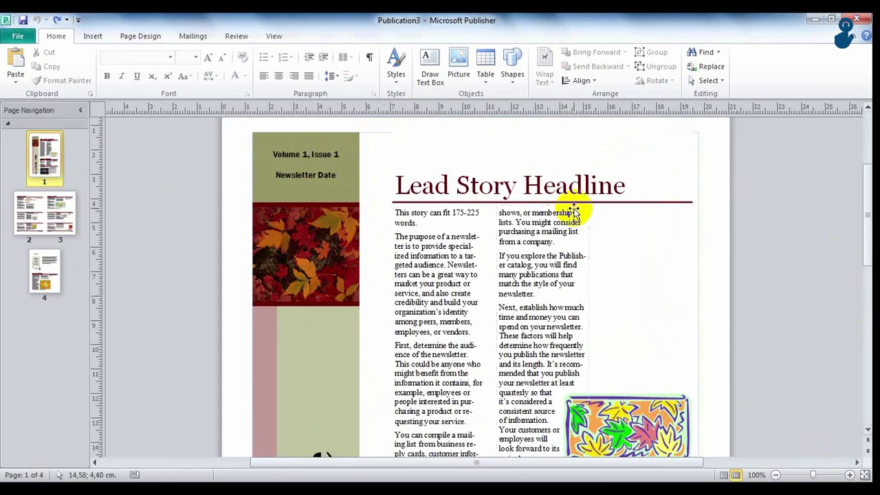
{"action": "left_click", "coordinate": [325, 239]}
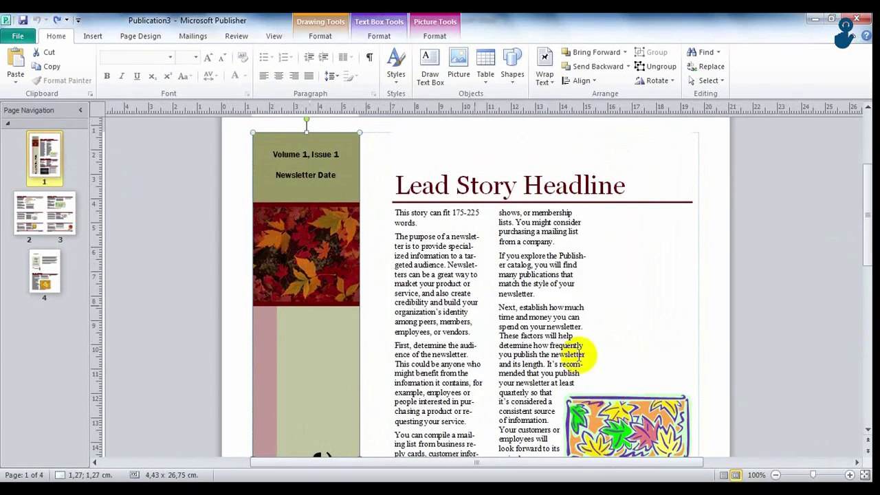
{"action": "left_click", "coordinate": [617, 418]}
{"action": "left_click_drag", "start_coordinate": [539, 321], "coordinate": [581, 291]}
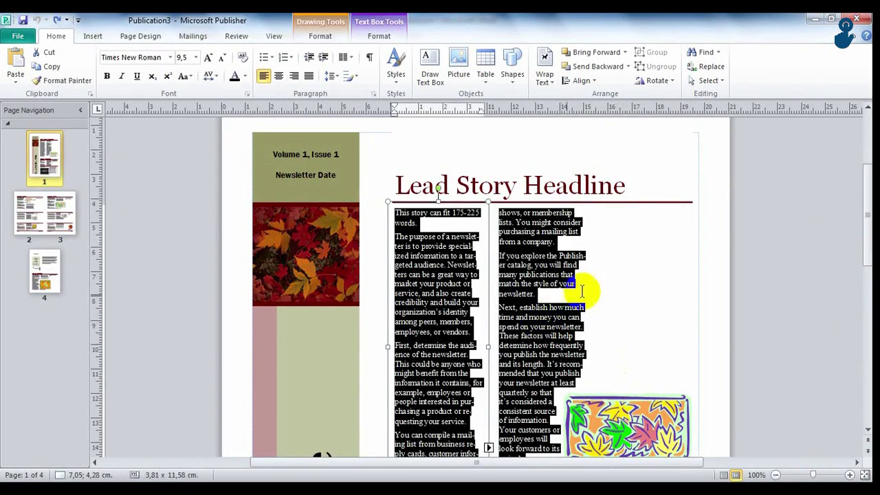
{"action": "scroll", "coordinate": [497, 195], "scroll_direction": "down", "scroll_amount": 2}
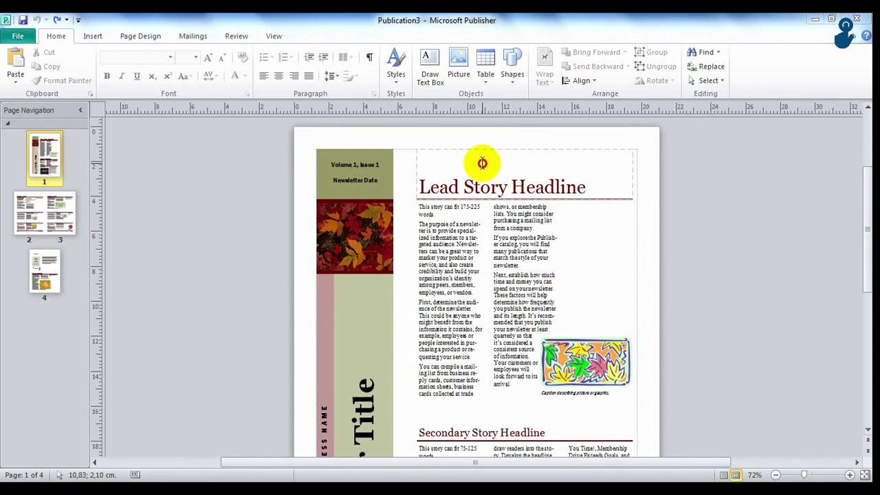
Step: Apply the rose gradient shape style to the Lead Story Headline box
{"action": "left_click", "coordinate": [482, 163]}
{"action": "left_click", "coordinate": [318, 35]}
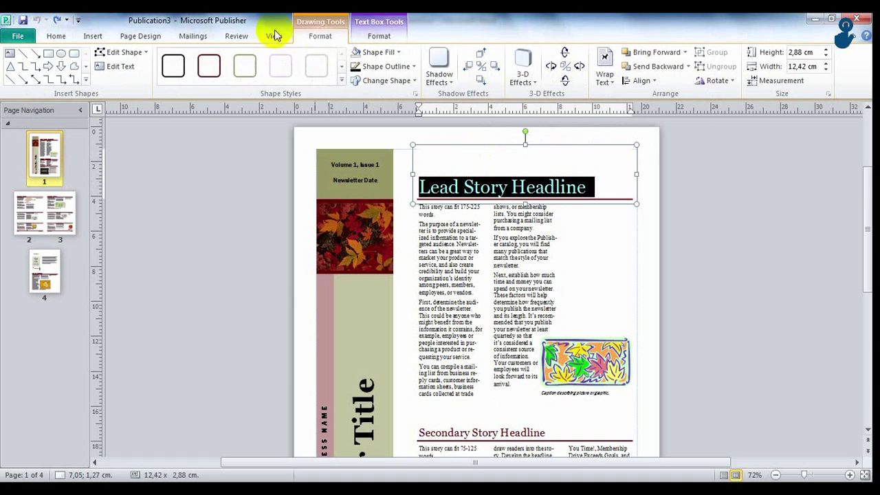
{"action": "left_click", "coordinate": [341, 80]}
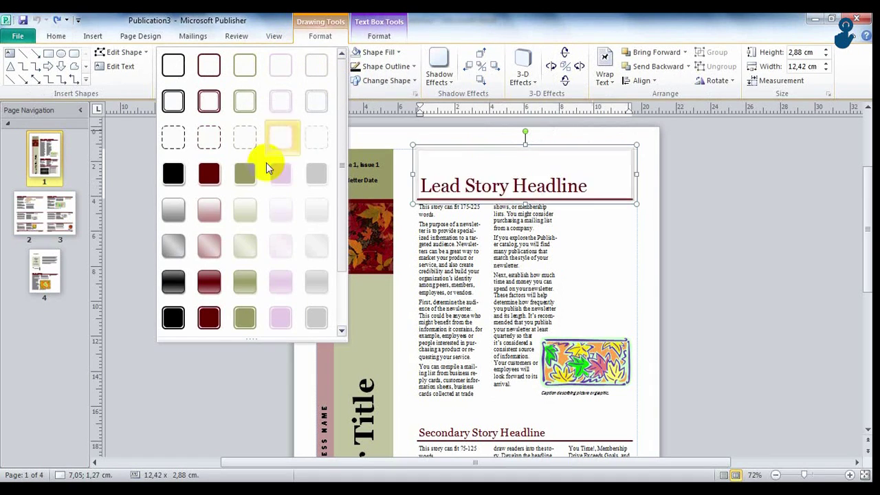
{"action": "left_click", "coordinate": [211, 238]}
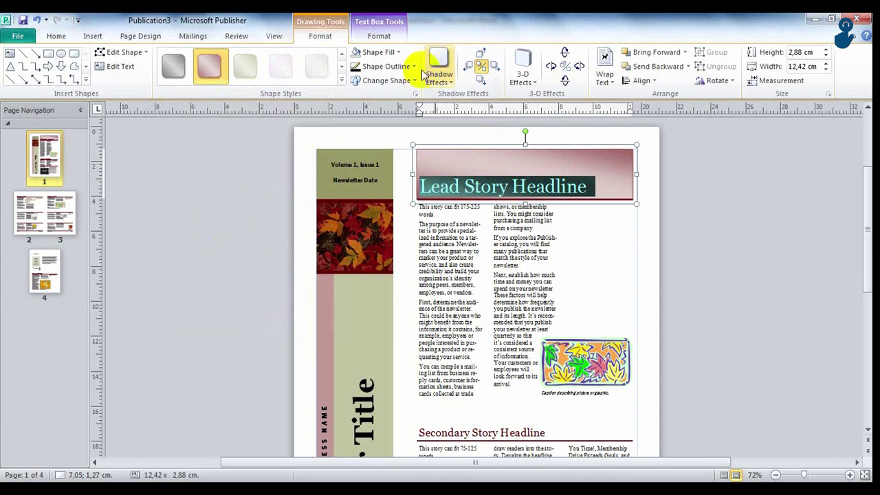
{"action": "left_click", "coordinate": [406, 82]}
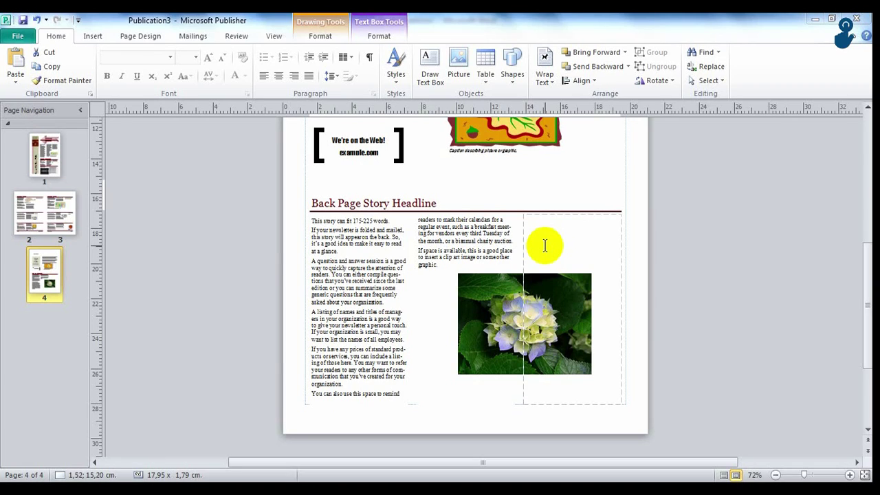
Step: Clip the hydrangea photo into an up arrow using Picture Shape
{"action": "left_click", "coordinate": [501, 327]}
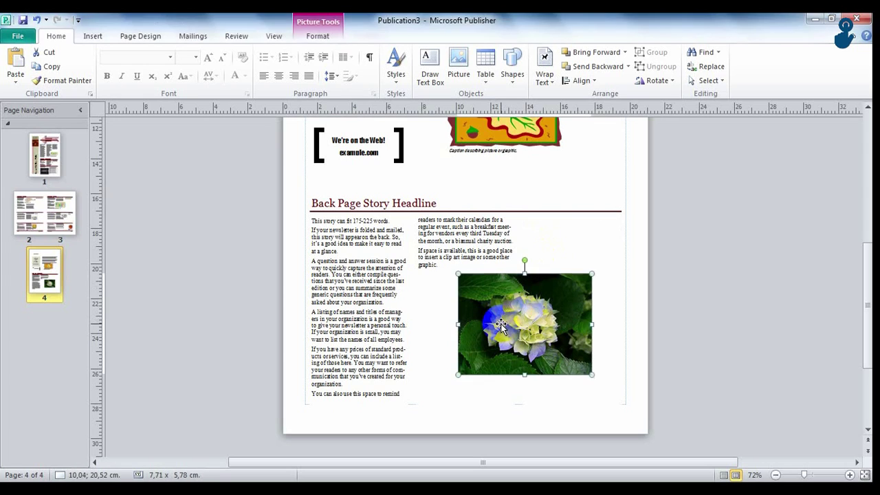
{"action": "left_click", "coordinate": [326, 39]}
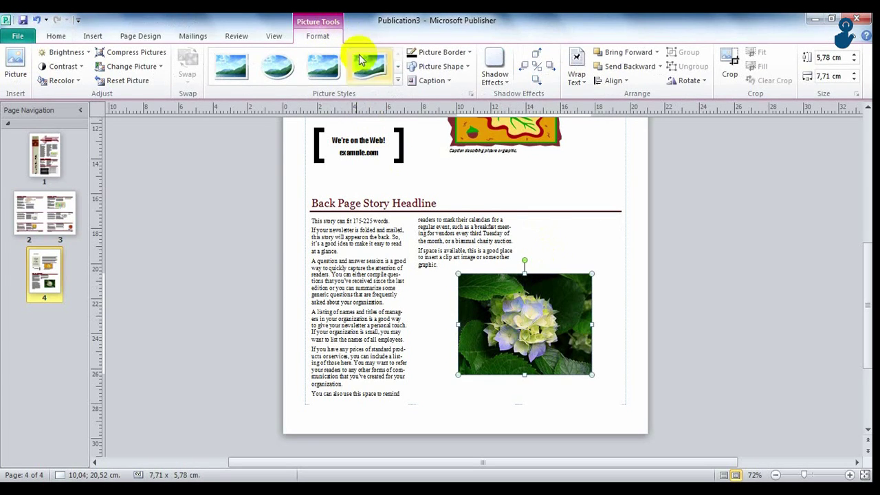
{"action": "left_click", "coordinate": [437, 66]}
{"action": "left_click", "coordinate": [461, 101]}
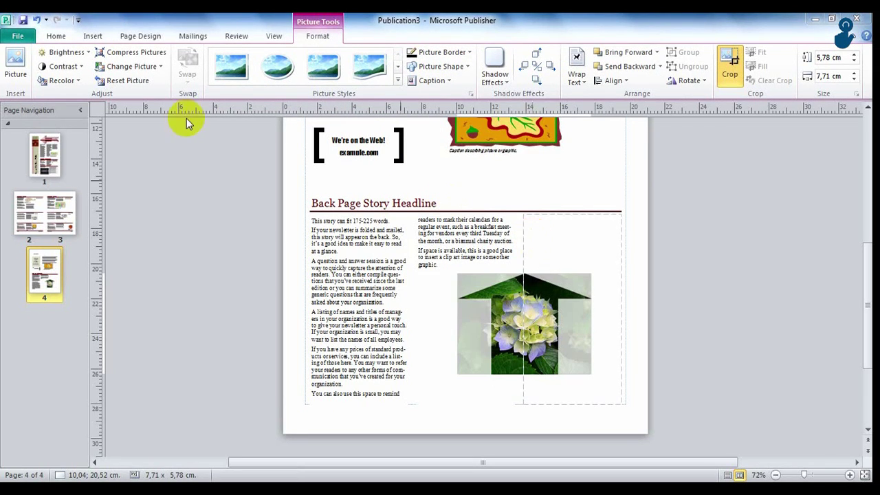
Step: Show the Change File Type options under File > Save & Send
{"action": "left_click", "coordinate": [19, 36]}
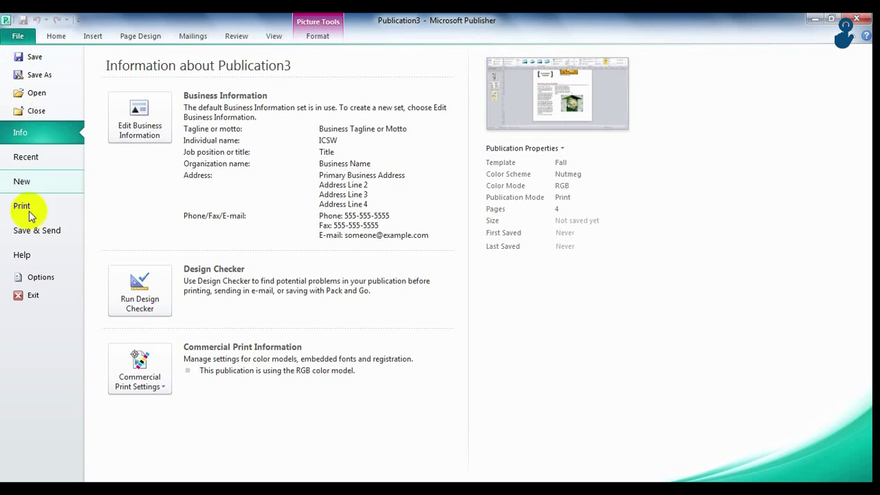
{"action": "left_click", "coordinate": [31, 236]}
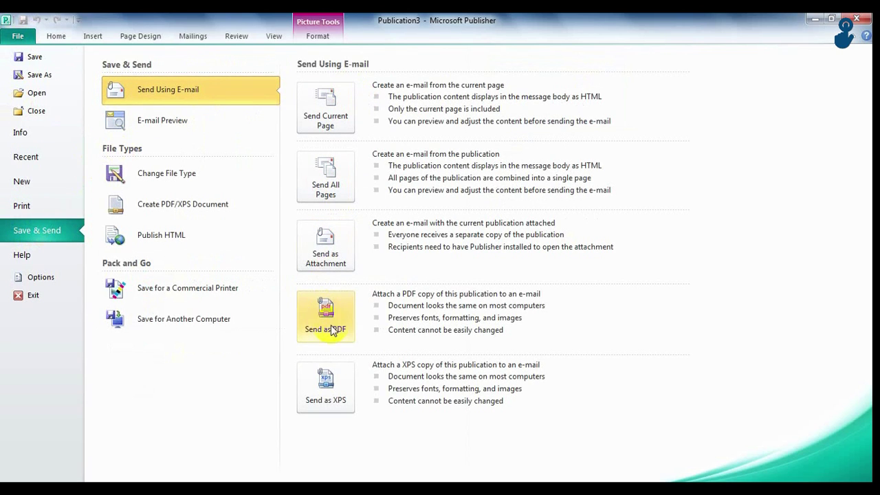
{"action": "left_click", "coordinate": [206, 178]}
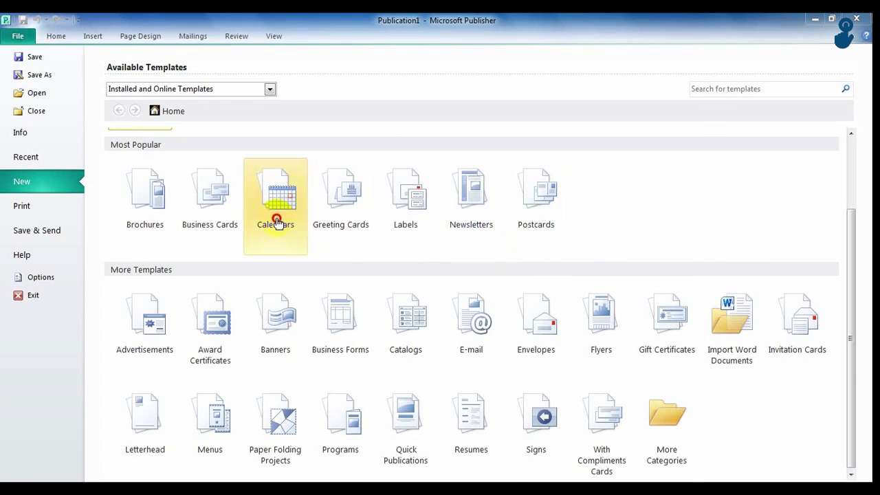
Step: Create a May 2013 photo calendar publication from the Calendars templates
{"action": "left_click", "coordinate": [277, 222]}
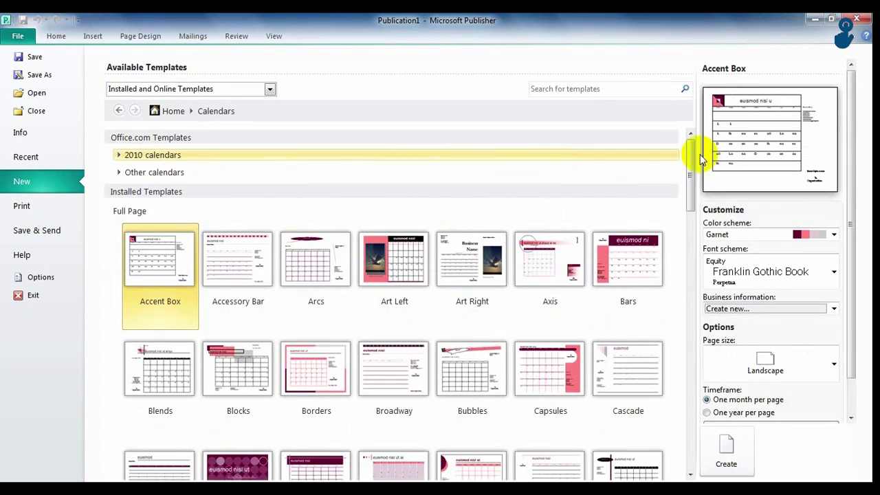
{"action": "left_click_drag", "start_coordinate": [693, 153], "coordinate": [691, 249]}
{"action": "left_click", "coordinate": [628, 330]}
{"action": "left_click", "coordinate": [725, 448]}
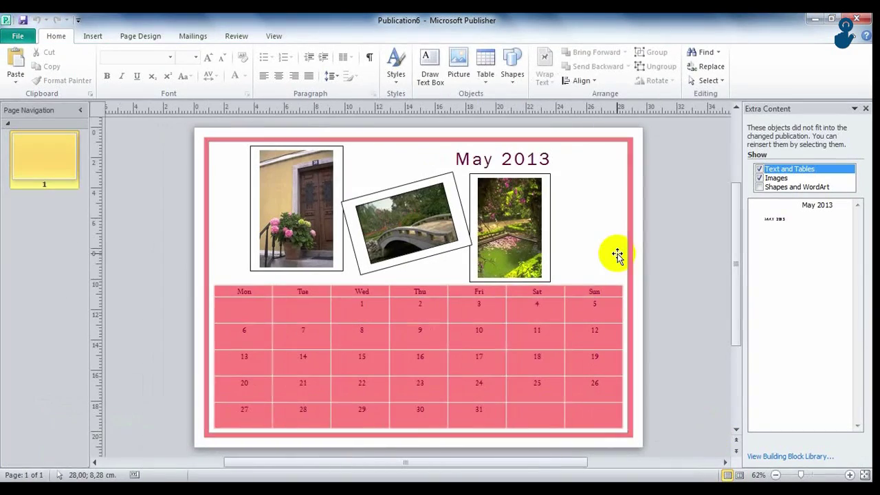
Step: Give the calendar's bridge photo a soft oval picture style
{"action": "left_click", "coordinate": [392, 210]}
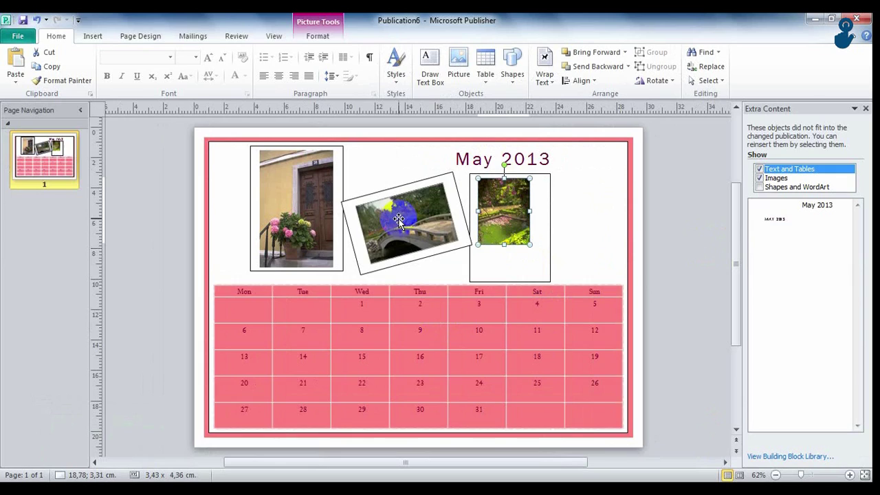
{"action": "left_click", "coordinate": [318, 36]}
{"action": "left_click", "coordinate": [313, 65]}
{"action": "left_click", "coordinate": [447, 304]}
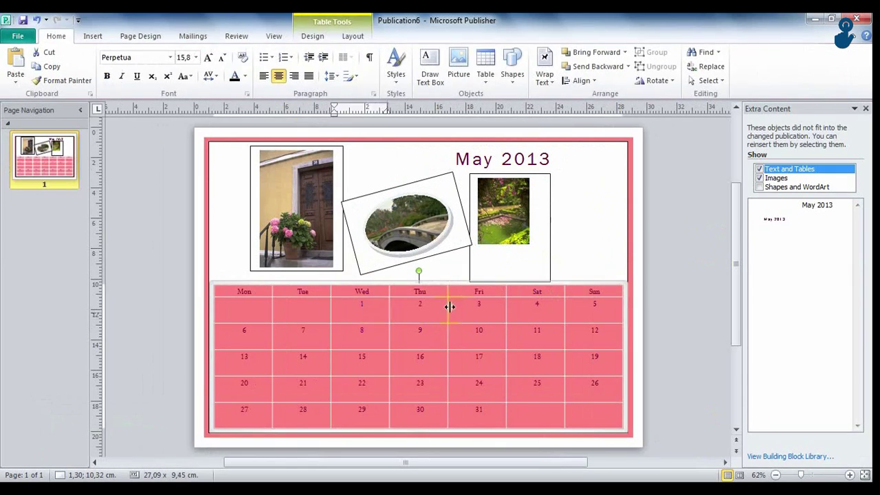
Step: Create a Straight Edge gift certificate titled 'Microsoft Publisher' with organization name 'Toggle'
{"action": "left_click", "coordinate": [667, 431]}
{"action": "left_click_drag", "start_coordinate": [688, 255], "coordinate": [690, 406]}
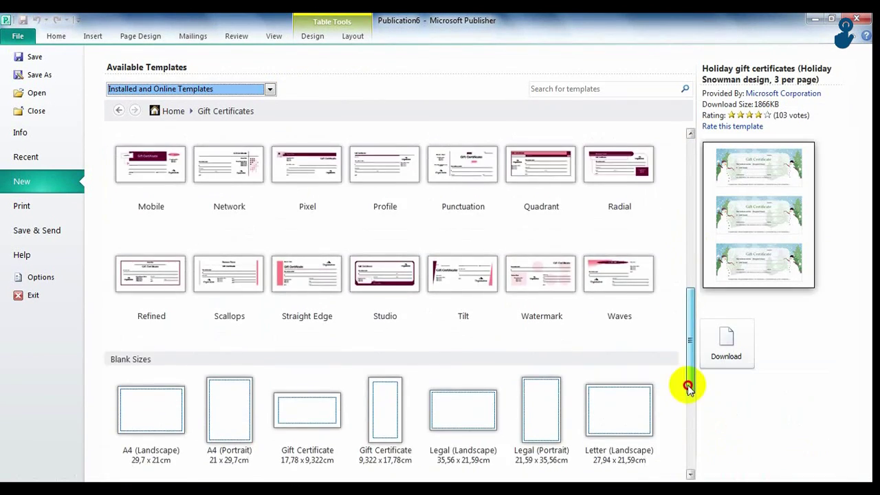
{"action": "left_click", "coordinate": [282, 327]}
{"action": "left_click", "coordinate": [726, 319]}
{"action": "triple_click", "coordinate": [575, 229]}
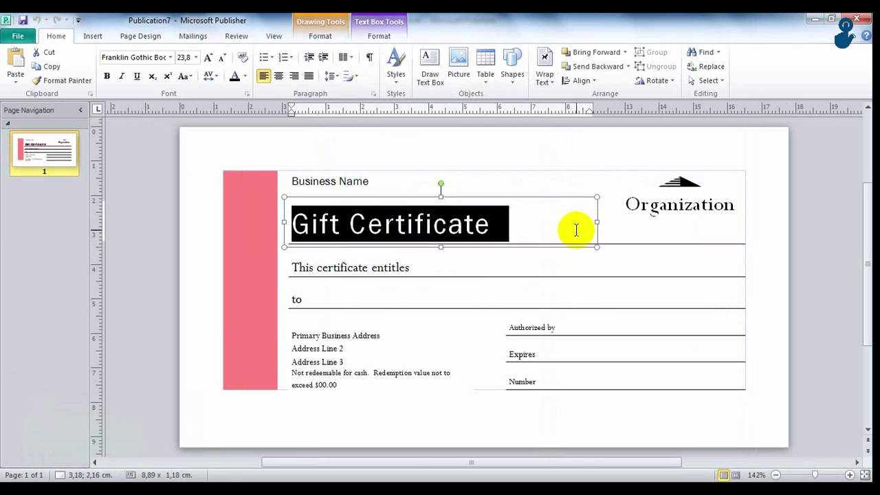
{"action": "type", "text": "Microsoft Publisher"}
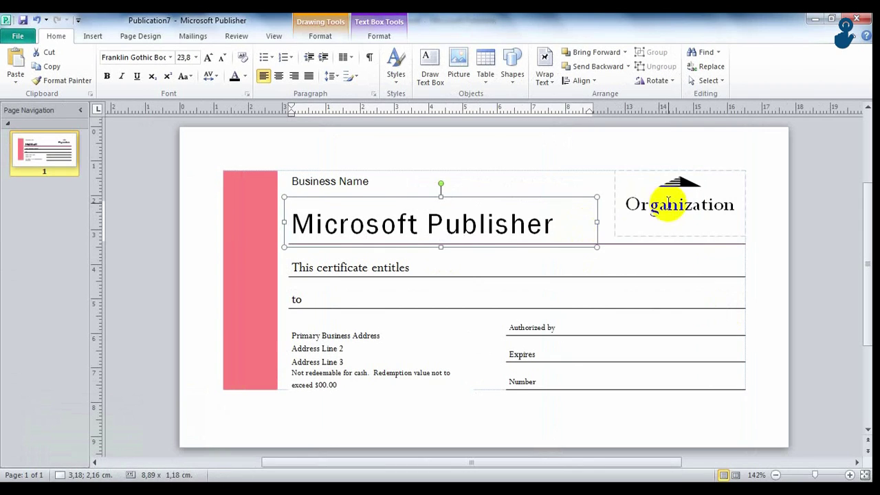
{"action": "triple_click", "coordinate": [664, 202]}
{"action": "type", "text": "Toggle"}
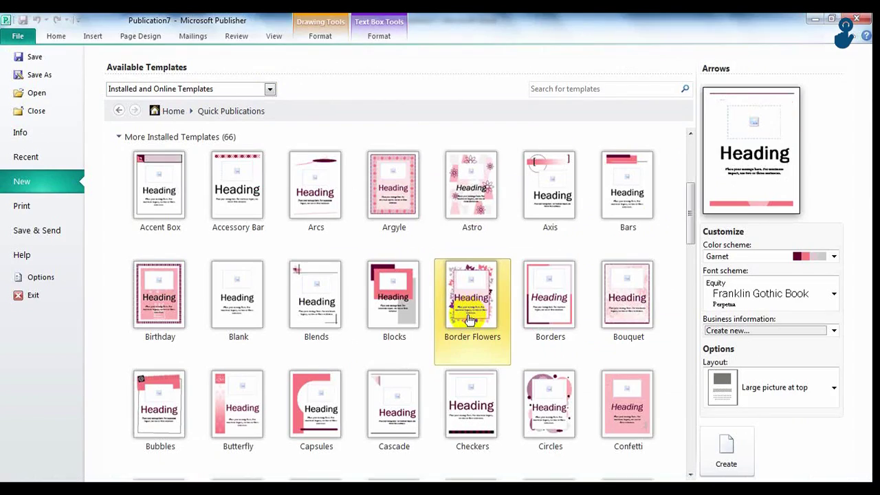
Step: Create a Border Flowers card and insert the penguins photo from Sample Pictures
{"action": "left_click", "coordinate": [726, 452]}
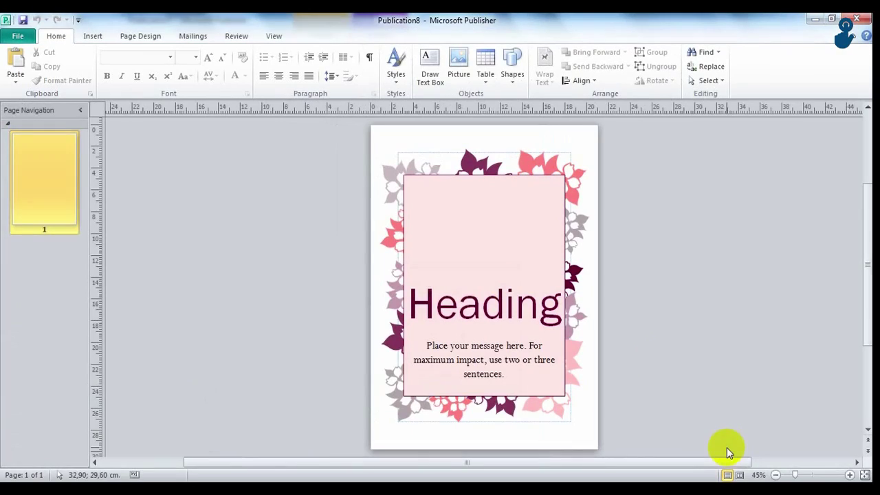
{"action": "left_click", "coordinate": [482, 218]}
{"action": "left_click", "coordinate": [53, 209]}
{"action": "double_click", "coordinate": [147, 157]}
{"action": "left_click", "coordinate": [323, 202]}
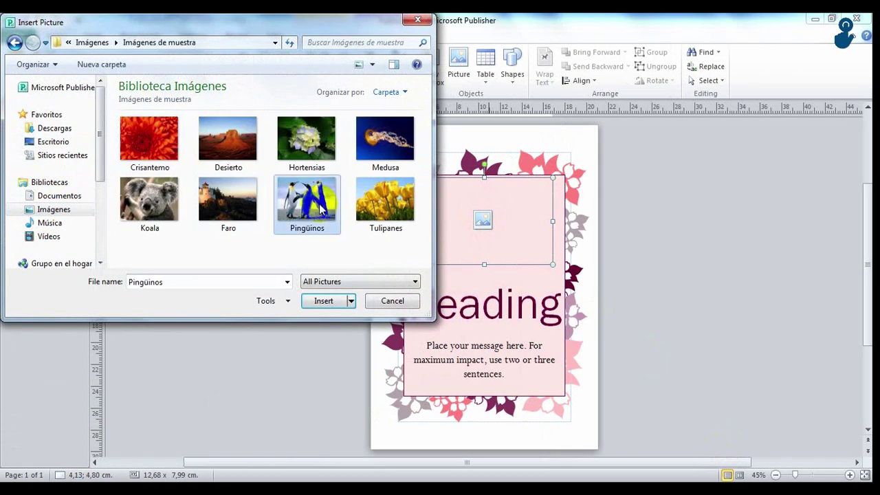
{"action": "left_click", "coordinate": [323, 301]}
{"action": "left_click_drag", "start_coordinate": [550, 265], "coordinate": [548, 263]}
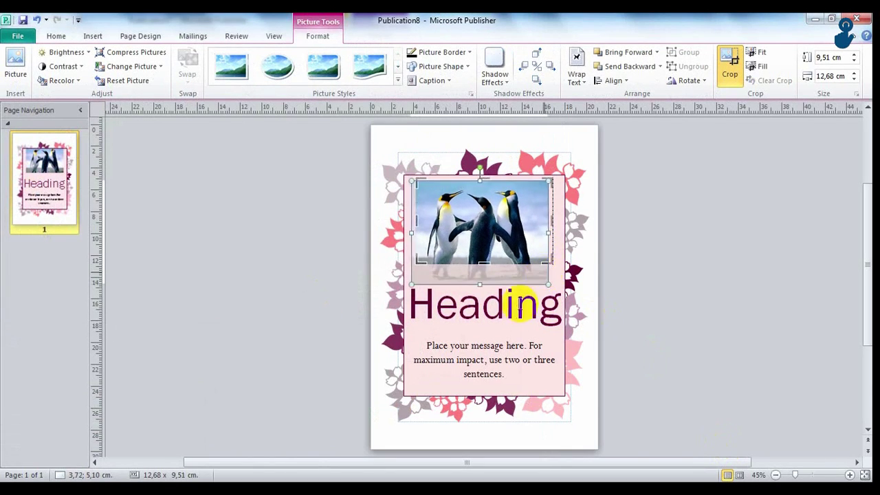